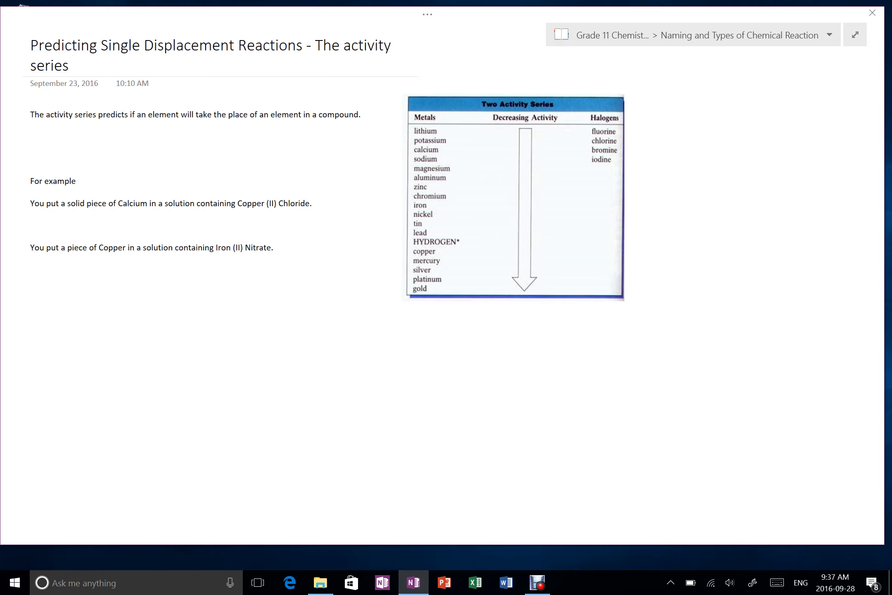
# Step: Ink a circle around gold in the chart and a stroke up through platinum to silver
pyautogui.moveTo(433, 285)
pyautogui.mouseDown()
pyautogui.moveTo(418, 280)
pyautogui.moveTo(434, 290)
pyautogui.moveTo(446, 272)
pyautogui.mouseUp()
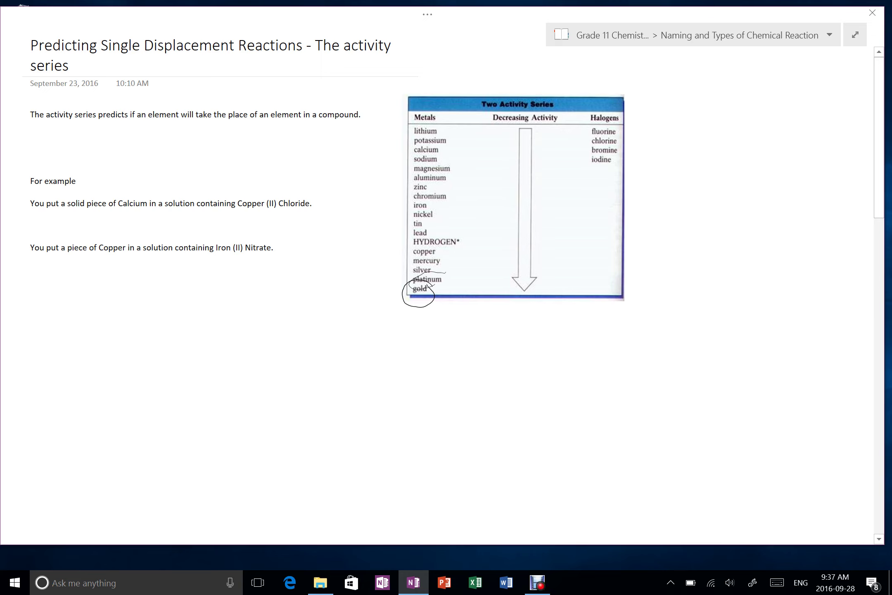
# Step: Draw a downward curved arrow left of the chart and handwrite 'can displace' above 'For example'
pyautogui.click(513, 198)
pyautogui.moveTo(391, 142)
pyautogui.mouseDown()
pyautogui.moveTo(367, 150)
pyautogui.moveTo(386, 215)
pyautogui.mouseUp()
pyautogui.moveTo(260, 151)
pyautogui.mouseDown()
pyautogui.moveTo(259, 161)
pyautogui.moveTo(282, 152)
pyautogui.mouseUp()
pyautogui.moveTo(288, 152)
pyautogui.mouseDown()
pyautogui.moveTo(294, 142)
pyautogui.moveTo(297, 152)
pyautogui.moveTo(337, 137)
pyautogui.mouseUp()
pyautogui.moveTo(339, 121); pyautogui.dragTo(343, 139)
pyautogui.moveTo(354, 129)
pyautogui.mouseDown()
pyautogui.moveTo(353, 141)
pyautogui.moveTo(363, 129)
pyautogui.mouseUp()
pyautogui.moveTo(371, 122)
pyautogui.mouseDown()
pyautogui.moveTo(372, 131)
pyautogui.moveTo(391, 128)
pyautogui.mouseUp()
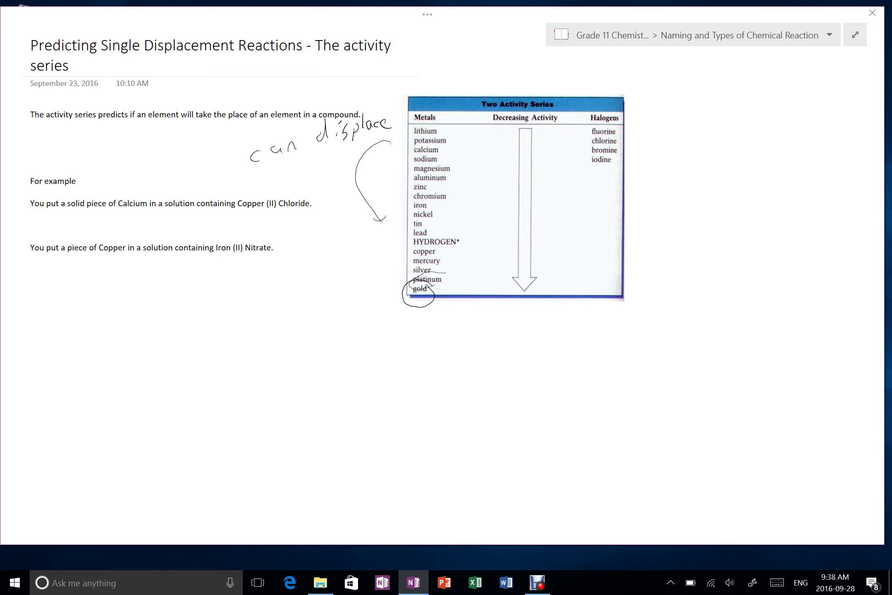
# Step: Ink a loop around 'HYDROGEN*' and a small arrow beside calcium in the chart
pyautogui.moveTo(455, 232)
pyautogui.mouseDown()
pyautogui.moveTo(430, 230)
pyautogui.moveTo(475, 250)
pyautogui.moveTo(459, 236)
pyautogui.mouseUp()
# Step: Arrow copper in the chart and tick the calcium example sentence
pyautogui.moveTo(456, 152)
pyautogui.mouseDown()
pyautogui.moveTo(445, 149)
pyautogui.moveTo(453, 156)
pyautogui.mouseUp()
pyautogui.moveTo(459, 255)
pyautogui.mouseDown()
pyautogui.moveTo(446, 252)
pyautogui.moveTo(453, 257)
pyautogui.mouseUp()
pyautogui.moveTo(289, 184)
pyautogui.mouseDown()
pyautogui.moveTo(294, 191)
pyautogui.moveTo(317, 169)
pyautogui.mouseUp()
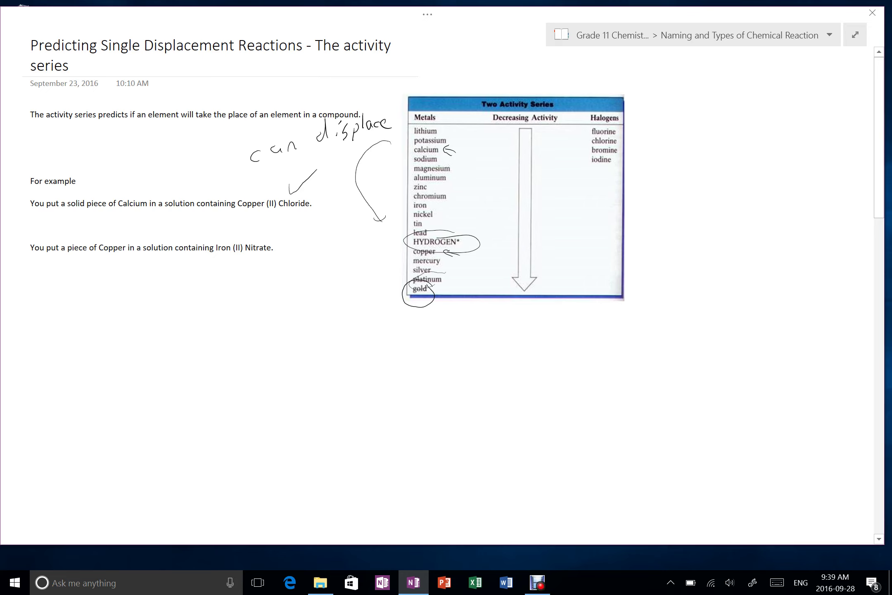
# Step: Handwrite Ca(s) + CuCl2(aq) → CaCl2(aq) + Cu(s) below the examples and tick it
pyautogui.moveTo(139, 355); pyautogui.dragTo(140, 371)
pyautogui.moveTo(154, 365)
pyautogui.mouseDown()
pyautogui.moveTo(148, 370)
pyautogui.moveTo(178, 366)
pyautogui.mouseUp()
pyautogui.moveTo(194, 362)
pyautogui.mouseDown()
pyautogui.moveTo(188, 369)
pyautogui.moveTo(249, 359)
pyautogui.moveTo(243, 367)
pyautogui.moveTo(333, 370)
pyautogui.mouseUp()
pyautogui.moveTo(343, 354)
pyautogui.mouseDown()
pyautogui.moveTo(345, 371)
pyautogui.moveTo(408, 363)
pyautogui.moveTo(406, 374)
pyautogui.mouseUp()
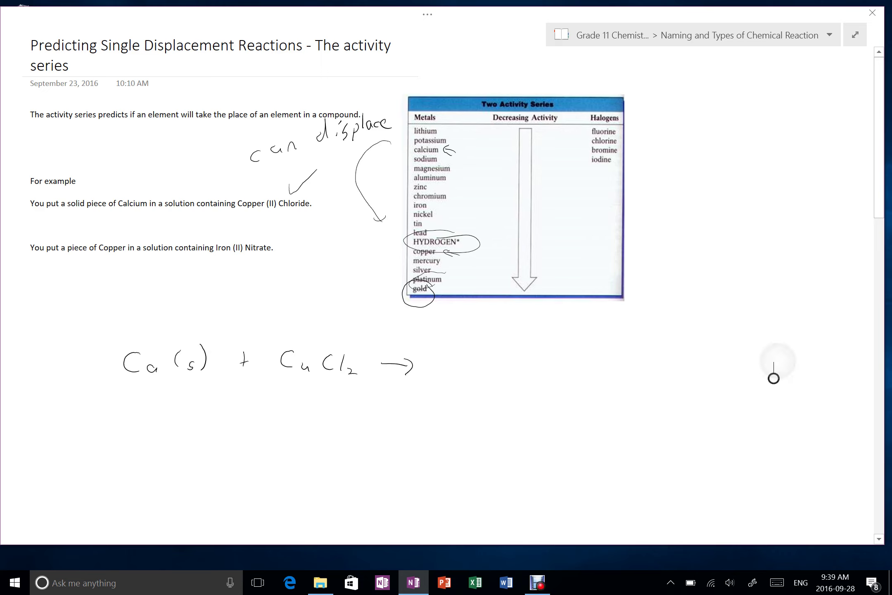
pyautogui.moveTo(473, 358)
pyautogui.mouseDown()
pyautogui.moveTo(474, 373)
pyautogui.moveTo(489, 378)
pyautogui.moveTo(503, 366)
pyautogui.moveTo(514, 373)
pyautogui.mouseUp()
pyautogui.moveTo(523, 357)
pyautogui.mouseDown()
pyautogui.moveTo(533, 379)
pyautogui.moveTo(567, 369)
pyautogui.mouseUp()
pyautogui.moveTo(563, 364)
pyautogui.mouseDown()
pyautogui.moveTo(562, 374)
pyautogui.moveTo(594, 370)
pyautogui.moveTo(602, 378)
pyautogui.mouseUp()
pyautogui.moveTo(615, 377); pyautogui.dragTo(664, 386)
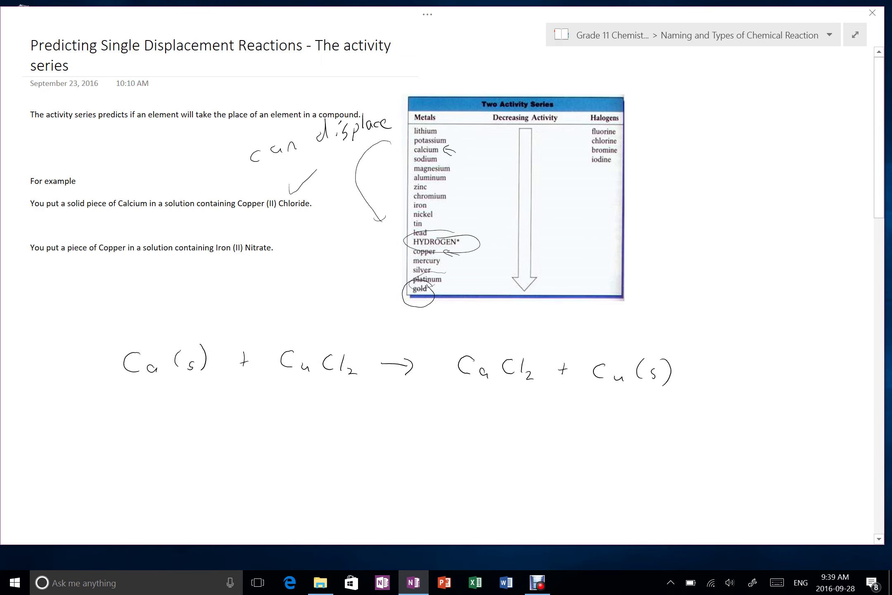
pyautogui.moveTo(539, 346)
pyautogui.mouseDown()
pyautogui.moveTo(537, 358)
pyautogui.moveTo(561, 352)
pyautogui.mouseUp()
pyautogui.moveTo(553, 352); pyautogui.dragTo(558, 357)
pyautogui.moveTo(361, 347)
pyautogui.mouseDown()
pyautogui.moveTo(357, 356)
pyautogui.moveTo(373, 360)
pyautogui.mouseUp()
pyautogui.moveTo(674, 360); pyautogui.dragTo(709, 331)
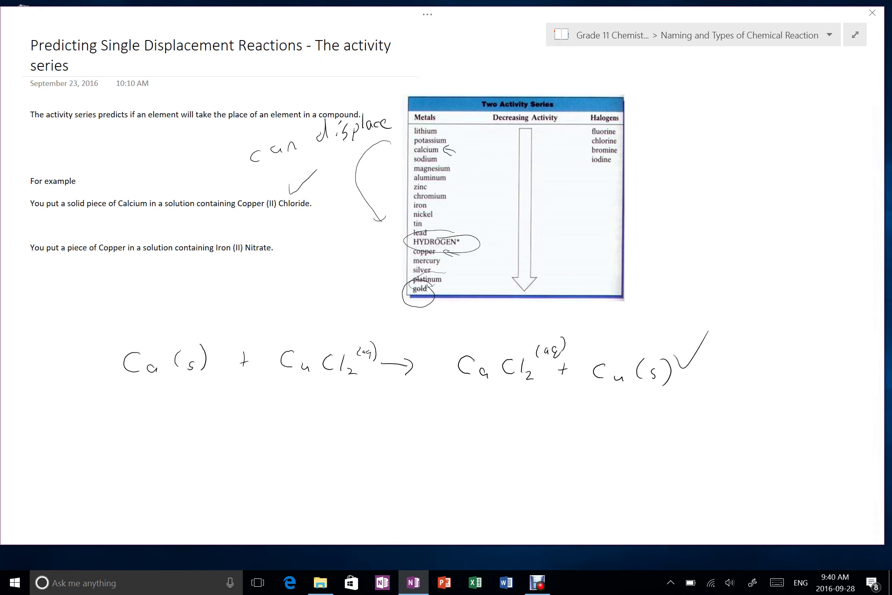
# Step: Underline copper and iron in the chart and write the reactants Cu(s) + Fe(NO3)2
pyautogui.moveTo(415, 257); pyautogui.dragTo(433, 255)
pyautogui.moveTo(412, 207); pyautogui.dragTo(430, 209)
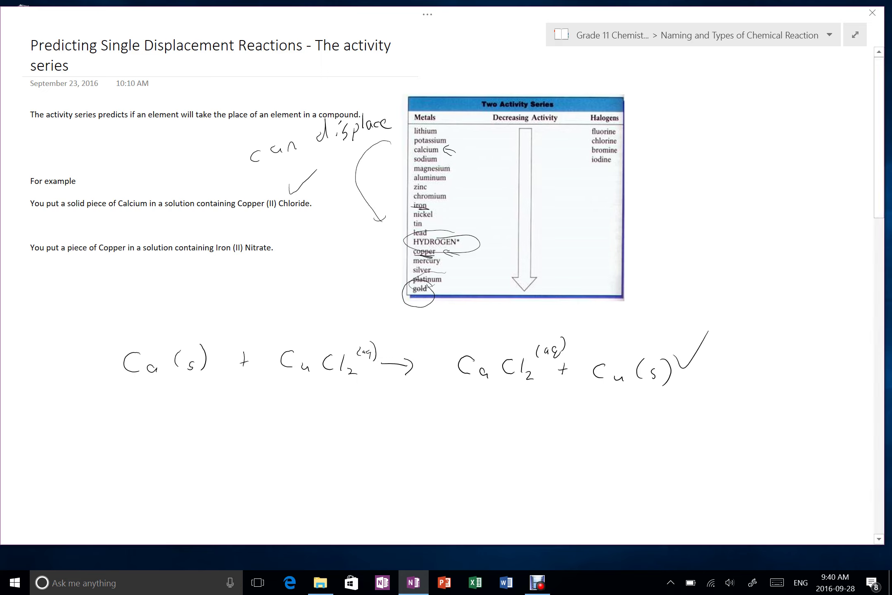
pyautogui.moveTo(181, 431); pyautogui.dragTo(189, 448)
pyautogui.moveTo(201, 443); pyautogui.dragTo(228, 447)
pyautogui.moveTo(246, 441); pyautogui.dragTo(251, 456)
pyautogui.moveTo(300, 433)
pyautogui.mouseDown()
pyautogui.moveTo(301, 444)
pyautogui.moveTo(343, 441)
pyautogui.mouseUp()
pyautogui.moveTo(342, 430)
pyautogui.mouseDown()
pyautogui.moveTo(371, 445)
pyautogui.moveTo(429, 432)
pyautogui.mouseUp()
pyautogui.moveTo(440, 442); pyautogui.dragTo(437, 452)
pyautogui.moveTo(445, 423)
pyautogui.mouseDown()
pyautogui.moveTo(444, 451)
pyautogui.moveTo(463, 453)
pyautogui.mouseUp()
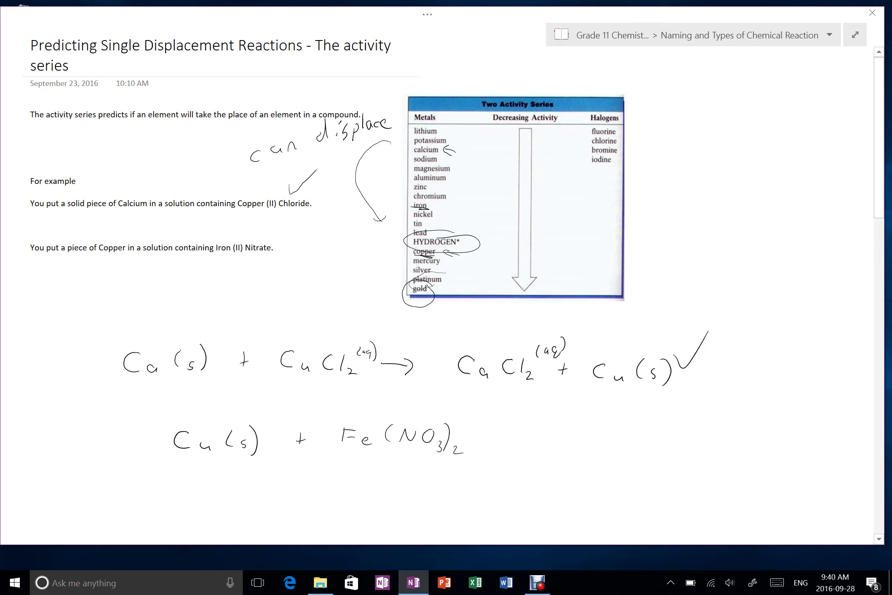
# Step: Add the arrow and 'No Reaction', with 'NR' written underneath
pyautogui.moveTo(489, 433)
pyautogui.mouseDown()
pyautogui.moveTo(510, 435)
pyautogui.moveTo(503, 439)
pyautogui.mouseUp()
pyautogui.moveTo(558, 442)
pyautogui.mouseDown()
pyautogui.moveTo(560, 424)
pyautogui.moveTo(573, 420)
pyautogui.mouseUp()
pyautogui.moveTo(581, 435); pyautogui.dragTo(616, 430)
pyautogui.moveTo(616, 429); pyautogui.dragTo(626, 445)
pyautogui.moveTo(635, 437); pyautogui.dragTo(663, 444)
pyautogui.moveTo(654, 436); pyautogui.dragTo(676, 444)
pyautogui.moveTo(675, 430); pyautogui.dragTo(681, 441)
pyautogui.moveTo(687, 446); pyautogui.dragTo(698, 442)
pyautogui.moveTo(579, 486)
pyautogui.mouseDown()
pyautogui.moveTo(592, 466)
pyautogui.moveTo(621, 485)
pyautogui.mouseUp()
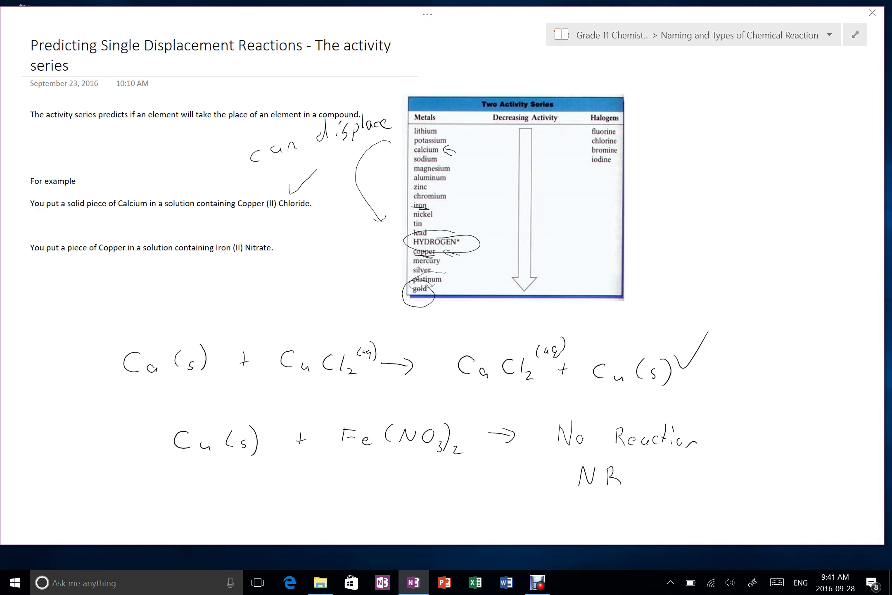
# Step: Scroll down to the anions section with the bromine and fluorine examples
pyautogui.scroll(-10, 446, 283)
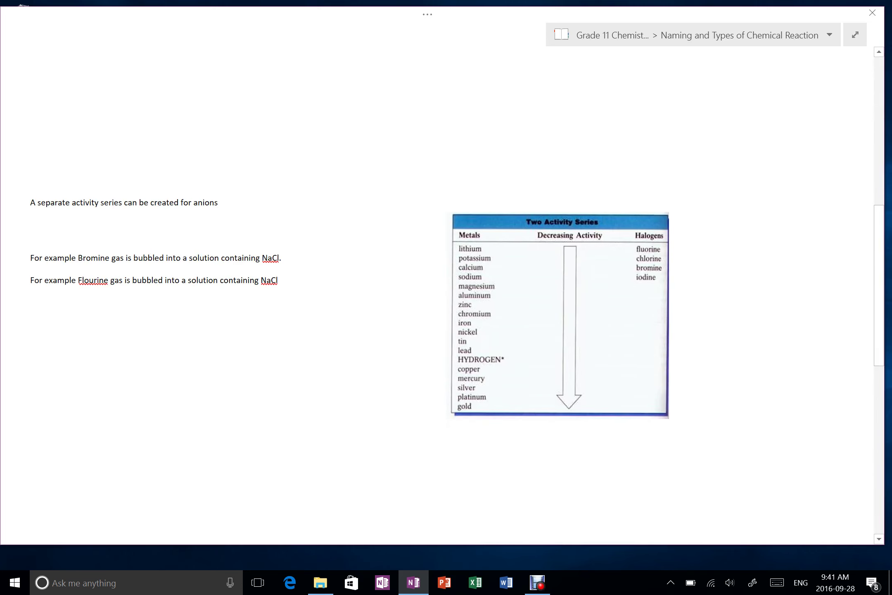
pyautogui.scroll(-3, 446, 284)
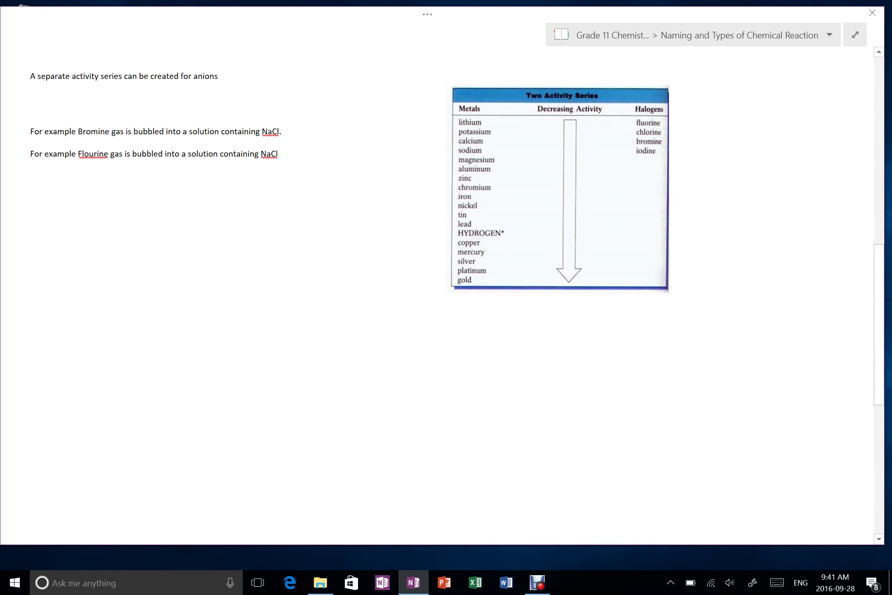
# Step: Handwrite Br2(g) + NaCl(aq) → beneath the fluorine example line
pyautogui.moveTo(100, 209)
pyautogui.mouseDown()
pyautogui.moveTo(99, 238)
pyautogui.moveTo(124, 227)
pyautogui.mouseUp()
pyautogui.moveTo(172, 214); pyautogui.dragTo(172, 229)
pyautogui.moveTo(166, 226)
pyautogui.mouseDown()
pyautogui.moveTo(225, 212)
pyautogui.moveTo(235, 238)
pyautogui.moveTo(253, 227)
pyautogui.moveTo(265, 236)
pyautogui.mouseUp()
pyautogui.moveTo(275, 220)
pyautogui.mouseDown()
pyautogui.moveTo(274, 235)
pyautogui.moveTo(313, 247)
pyautogui.mouseUp()
pyautogui.moveTo(317, 215); pyautogui.dragTo(317, 248)
pyautogui.moveTo(151, 225); pyautogui.dragTo(145, 240)
pyautogui.moveTo(143, 204); pyautogui.dragTo(145, 241)
pyautogui.moveTo(155, 206); pyautogui.dragTo(158, 244)
pyautogui.moveTo(332, 226)
pyautogui.mouseDown()
pyautogui.moveTo(351, 226)
pyautogui.moveTo(349, 240)
pyautogui.mouseUp()
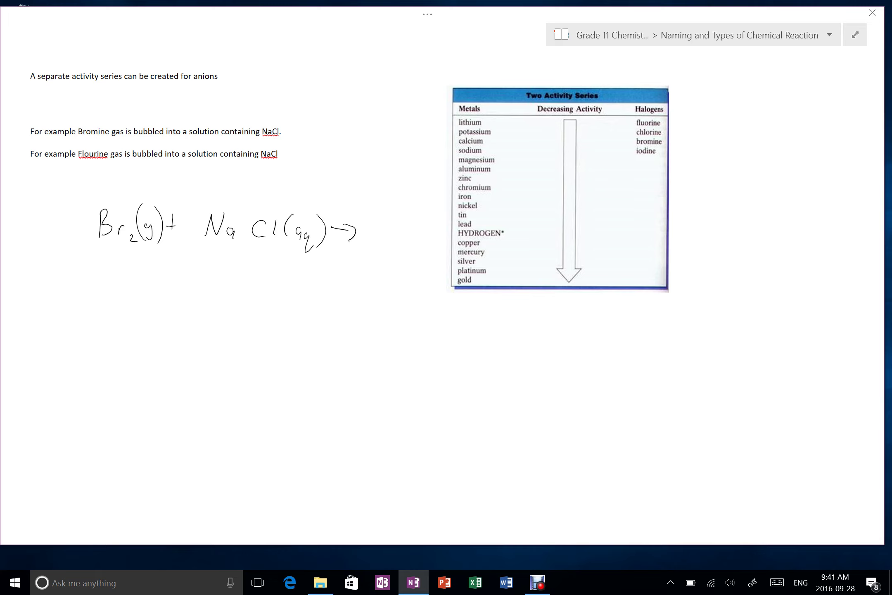
# Step: End the bromine line with NR and write F2(g) + NaCl(aq) beneath it
pyautogui.moveTo(373, 239)
pyautogui.mouseDown()
pyautogui.moveTo(390, 215)
pyautogui.moveTo(411, 240)
pyautogui.mouseUp()
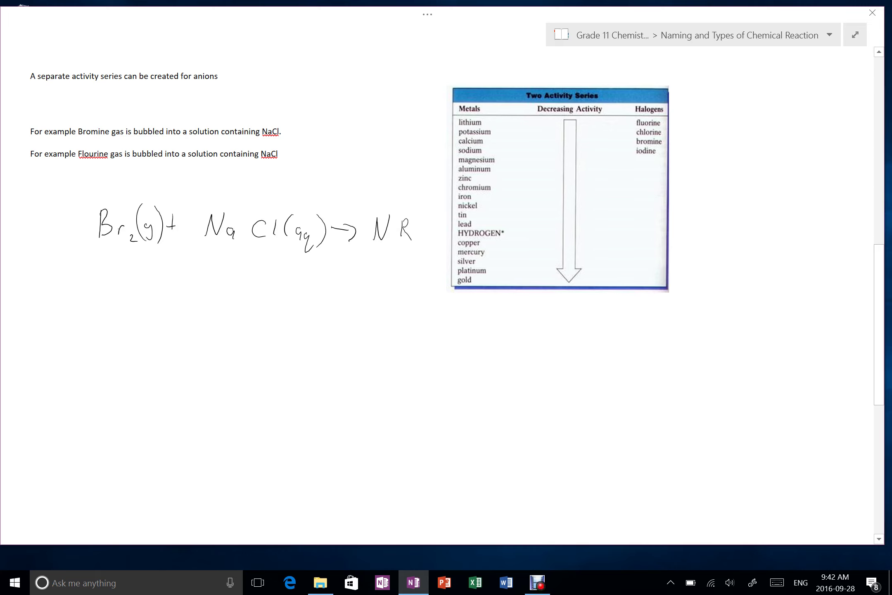
pyautogui.moveTo(120, 333)
pyautogui.mouseDown()
pyautogui.moveTo(121, 358)
pyautogui.moveTo(136, 333)
pyautogui.mouseUp()
pyautogui.moveTo(122, 344)
pyautogui.mouseDown()
pyautogui.moveTo(147, 356)
pyautogui.moveTo(169, 350)
pyautogui.moveTo(182, 366)
pyautogui.mouseUp()
pyautogui.moveTo(194, 327)
pyautogui.mouseDown()
pyautogui.moveTo(202, 343)
pyautogui.moveTo(196, 358)
pyautogui.moveTo(298, 325)
pyautogui.moveTo(311, 348)
pyautogui.moveTo(326, 349)
pyautogui.mouseUp()
pyautogui.moveTo(344, 332)
pyautogui.mouseDown()
pyautogui.moveTo(343, 350)
pyautogui.moveTo(362, 346)
pyautogui.mouseUp()
pyautogui.moveTo(378, 342); pyautogui.dragTo(395, 353)
pyautogui.moveTo(400, 326)
pyautogui.mouseDown()
pyautogui.moveTo(410, 333)
pyautogui.moveTo(403, 365)
pyautogui.mouseUp()
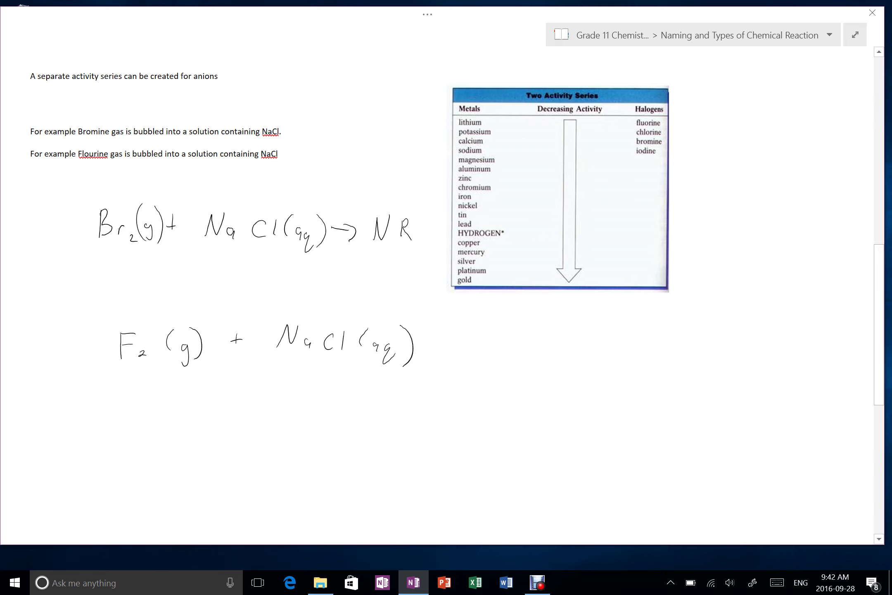
# Step: Add → NaF(aq) + Cl2(g) and balance with a 2 before NaCl and NaF
pyautogui.moveTo(441, 345); pyautogui.dragTo(460, 356)
pyautogui.moveTo(520, 349)
pyautogui.mouseDown()
pyautogui.moveTo(537, 337)
pyautogui.moveTo(546, 358)
pyautogui.moveTo(557, 355)
pyautogui.mouseUp()
pyautogui.moveTo(559, 339)
pyautogui.mouseDown()
pyautogui.moveTo(615, 363)
pyautogui.moveTo(609, 375)
pyautogui.mouseUp()
pyautogui.moveTo(626, 338); pyautogui.dragTo(627, 369)
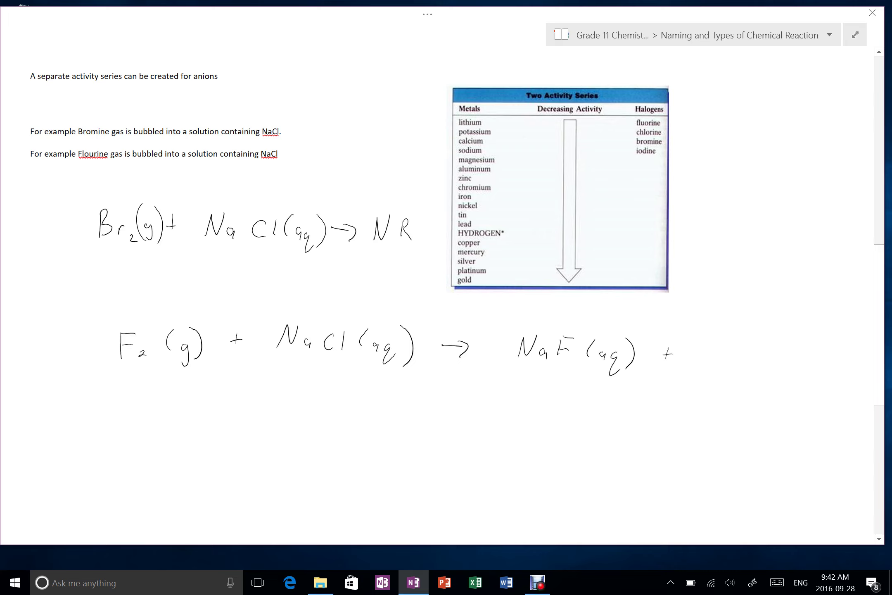
pyautogui.moveTo(718, 344)
pyautogui.mouseDown()
pyautogui.moveTo(715, 359)
pyautogui.moveTo(765, 360)
pyautogui.moveTo(769, 374)
pyautogui.mouseUp()
pyautogui.moveTo(790, 336); pyautogui.dragTo(781, 367)
pyautogui.moveTo(253, 329)
pyautogui.mouseDown()
pyautogui.moveTo(254, 342)
pyautogui.moveTo(268, 343)
pyautogui.mouseUp()
pyautogui.moveTo(494, 335); pyautogui.dragTo(506, 354)
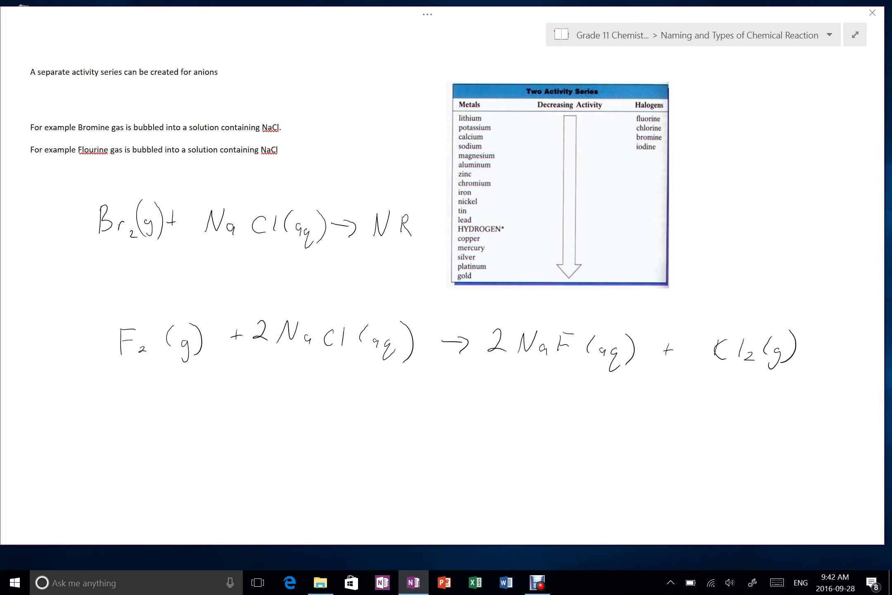
# Step: Scroll to the practice section and tick magnesium and copper in the chart
pyautogui.scroll(-6, 442, 289)
pyautogui.scroll(-4, 442, 289)
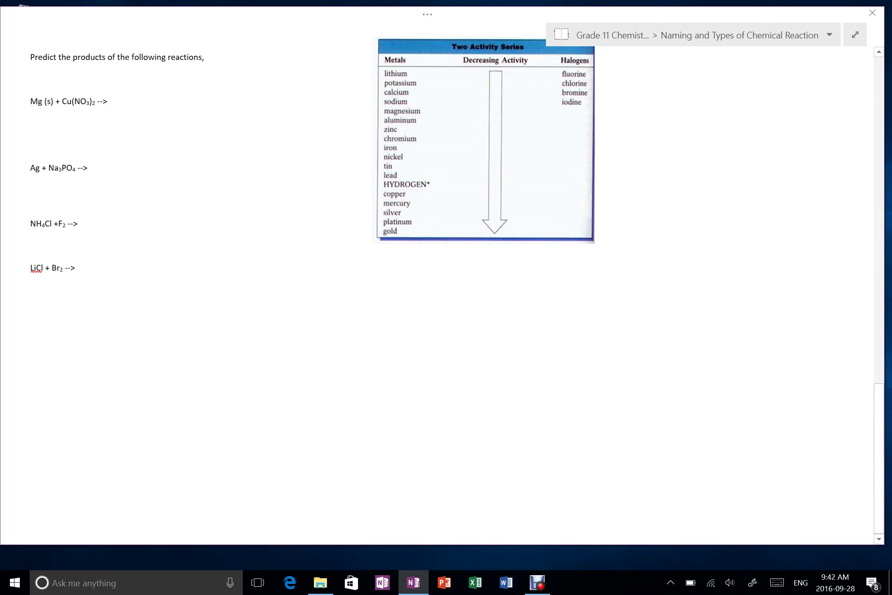
pyautogui.moveTo(427, 112); pyautogui.dragTo(434, 109)
pyautogui.moveTo(420, 194); pyautogui.dragTo(430, 192)
# Step: Write Mg(NO3)2 + Cu(s) as the products of Mg(s) + Cu(NO3)2
pyautogui.moveTo(132, 107)
pyautogui.mouseDown()
pyautogui.moveTo(143, 97)
pyautogui.moveTo(155, 112)
pyautogui.moveTo(147, 117)
pyautogui.moveTo(188, 93)
pyautogui.moveTo(224, 112)
pyautogui.mouseUp()
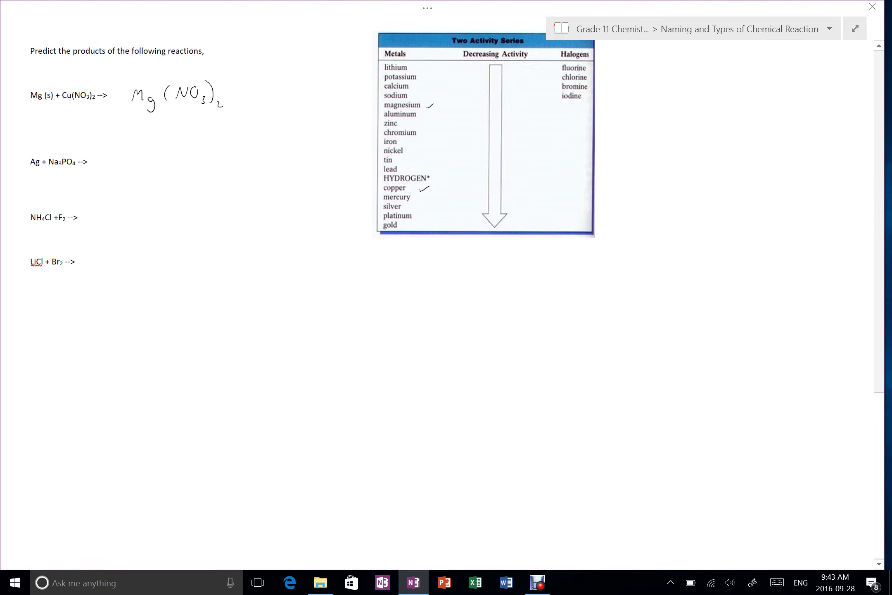
pyautogui.moveTo(247, 85)
pyautogui.mouseDown()
pyautogui.moveTo(256, 83)
pyautogui.moveTo(249, 108)
pyautogui.mouseUp()
pyautogui.moveTo(246, 104); pyautogui.dragTo(290, 112)
pyautogui.moveTo(296, 108); pyautogui.dragTo(333, 122)
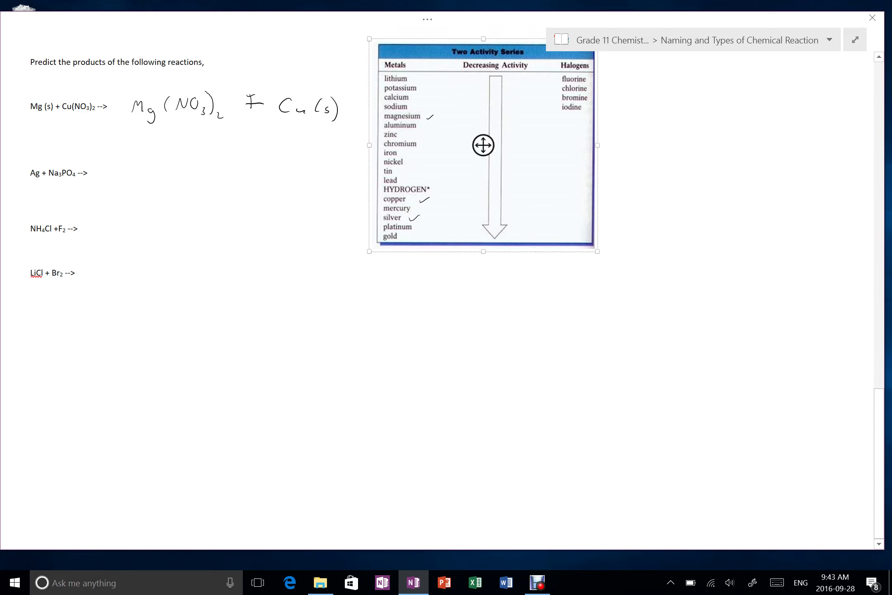
# Step: Tick silver and sodium in the chart and write NR after Ag + Na3PO4 →
pyautogui.moveTo(409, 216); pyautogui.dragTo(420, 215)
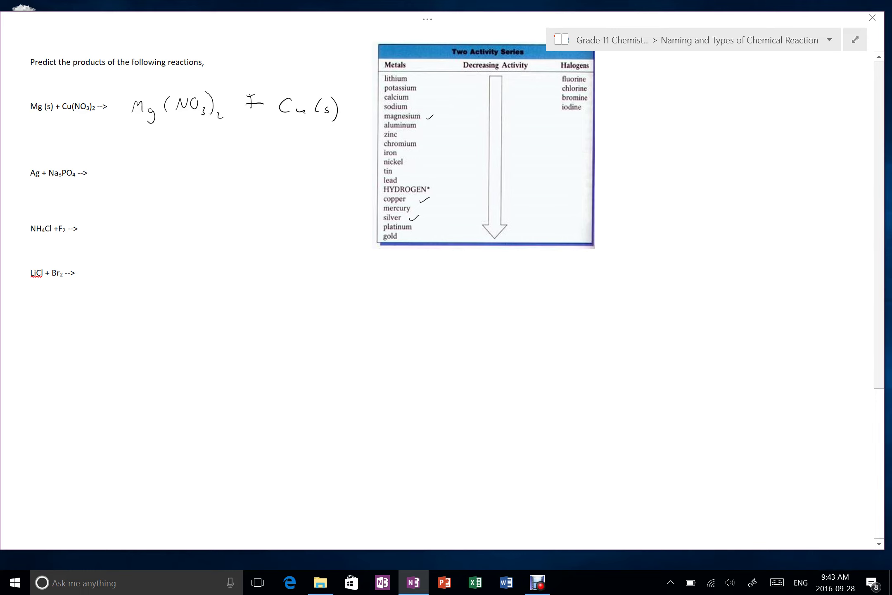
pyautogui.moveTo(419, 109); pyautogui.dragTo(430, 105)
pyautogui.moveTo(115, 183)
pyautogui.mouseDown()
pyautogui.moveTo(130, 165)
pyautogui.moveTo(149, 190)
pyautogui.mouseUp()
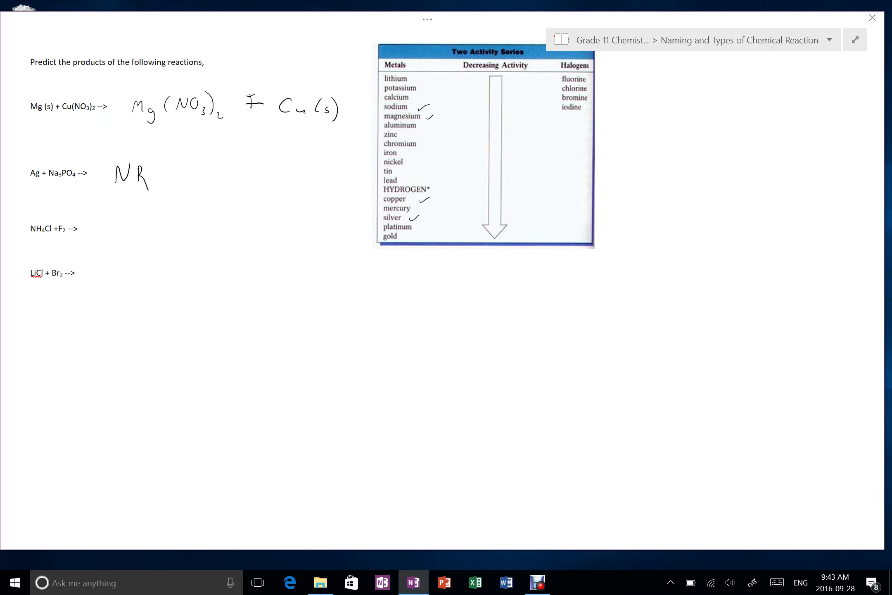
# Step: Tick chlorine in the Halogens column and ink NH4F + as the product
pyautogui.scroll(-1, 457, 291)
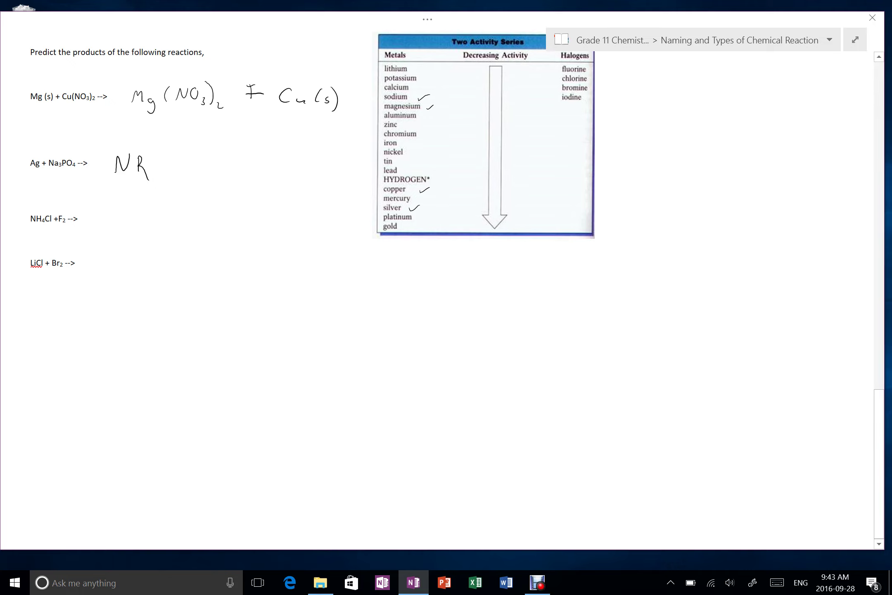
pyautogui.moveTo(590, 78); pyautogui.dragTo(600, 75)
pyautogui.moveTo(106, 228)
pyautogui.mouseDown()
pyautogui.moveTo(120, 212)
pyautogui.moveTo(126, 228)
pyautogui.moveTo(158, 229)
pyautogui.moveTo(167, 215)
pyautogui.mouseUp()
pyautogui.moveTo(158, 222); pyautogui.dragTo(201, 226)
pyautogui.moveTo(197, 224); pyautogui.dragTo(256, 232)
# Step: Add the leading 2 coefficients and label NH4Cl and NH4F (aq) and Cl2 (g)
pyautogui.moveTo(16, 214); pyautogui.dragTo(26, 225)
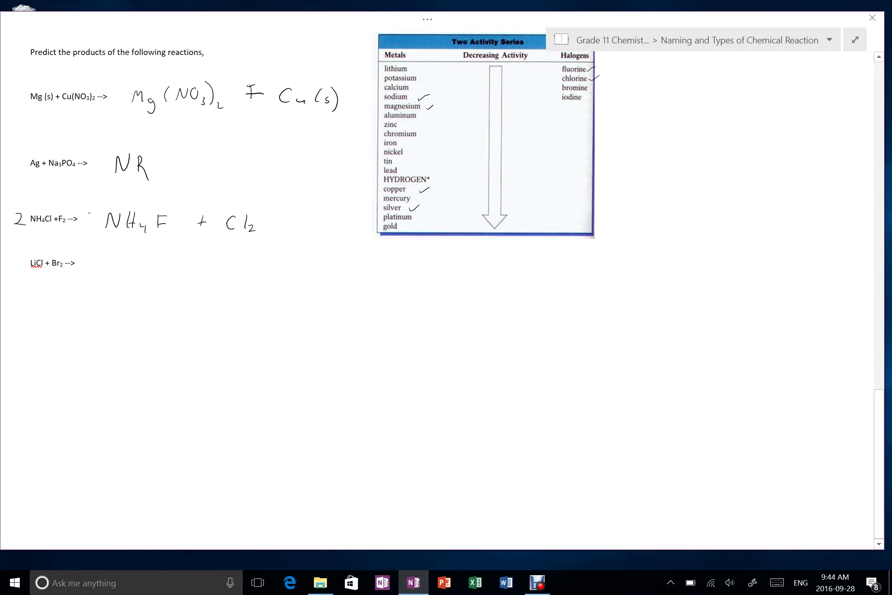
pyautogui.moveTo(90, 214); pyautogui.dragTo(101, 227)
pyautogui.moveTo(65, 193)
pyautogui.mouseDown()
pyautogui.moveTo(63, 203)
pyautogui.moveTo(79, 206)
pyautogui.moveTo(50, 208)
pyautogui.mouseUp()
pyautogui.moveTo(50, 188); pyautogui.dragTo(51, 206)
pyautogui.moveTo(165, 195)
pyautogui.mouseDown()
pyautogui.moveTo(171, 187)
pyautogui.moveTo(185, 207)
pyautogui.mouseUp()
pyautogui.moveTo(188, 183); pyautogui.dragTo(190, 204)
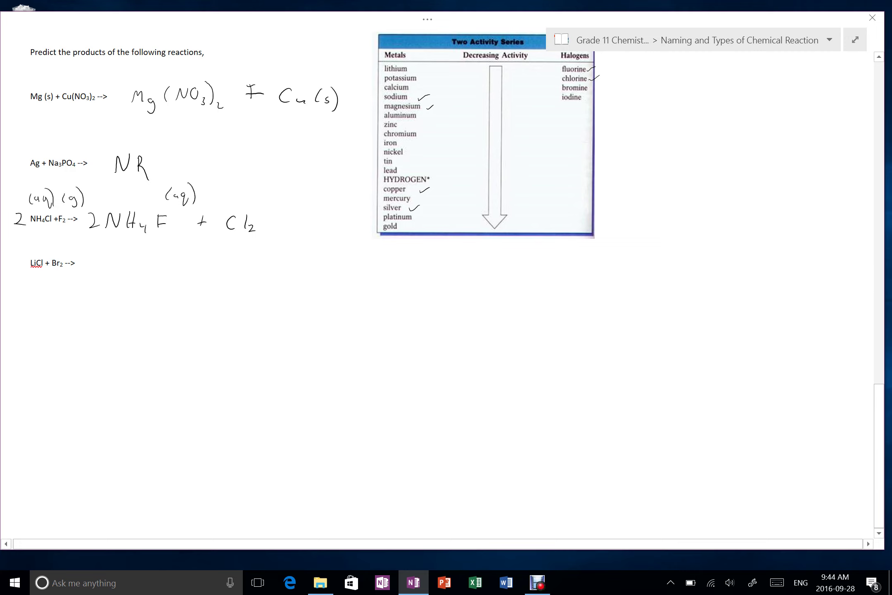
pyautogui.moveTo(265, 200)
pyautogui.mouseDown()
pyautogui.moveTo(261, 216)
pyautogui.moveTo(282, 224)
pyautogui.mouseUp()
# Step: Check off bromine in the halogens list and ink NR as the LiCl + Br2 product
pyautogui.moveTo(595, 83); pyautogui.dragTo(592, 92)
pyautogui.moveTo(107, 261)
pyautogui.mouseDown()
pyautogui.moveTo(108, 276)
pyautogui.moveTo(124, 253)
pyautogui.moveTo(140, 273)
pyautogui.mouseUp()
pyautogui.moveTo(139, 253); pyautogui.dragTo(155, 277)
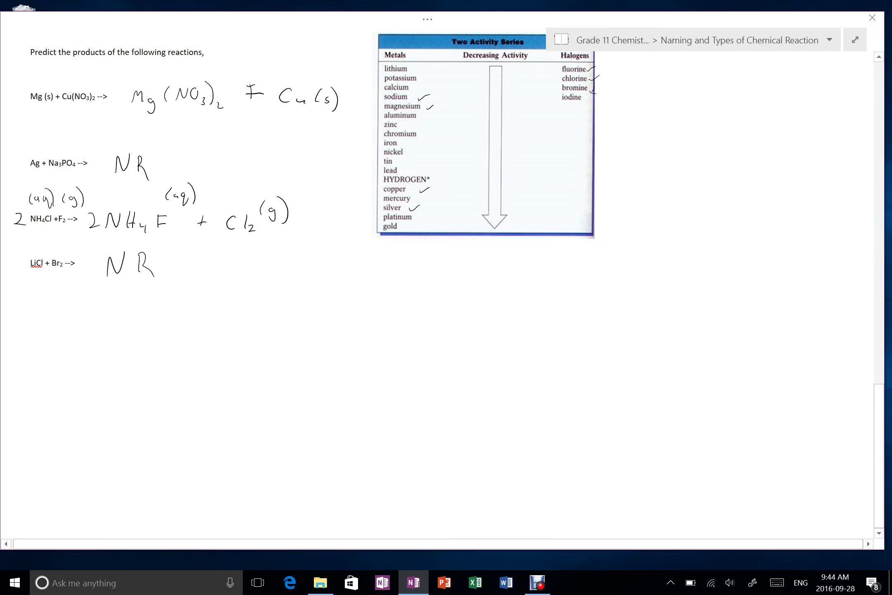